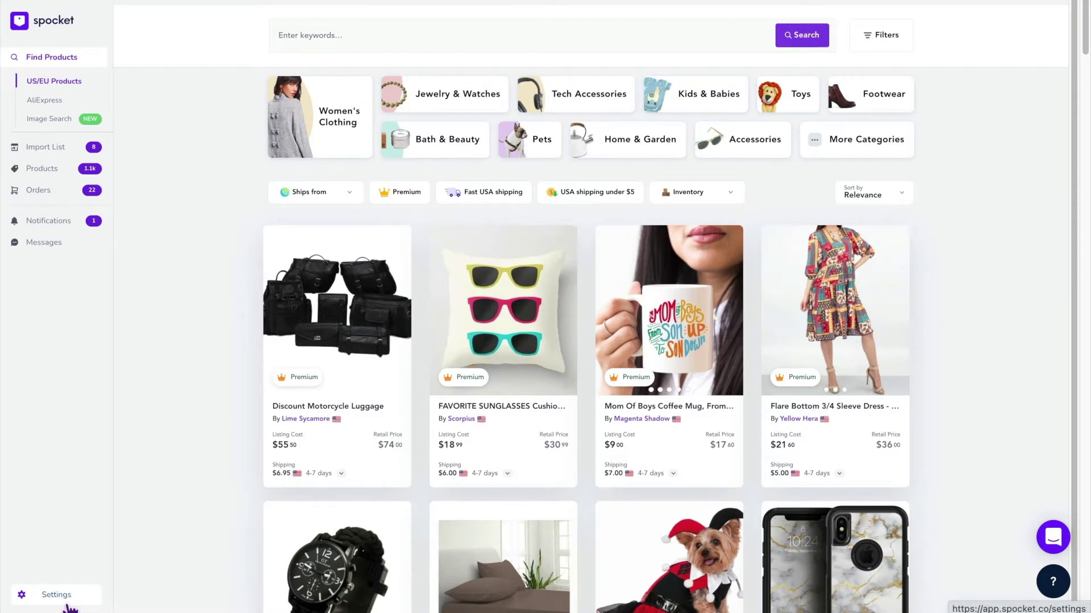
Open Settings to the Plans tab, which shows Unicorn as the current plan.
click(69, 602)
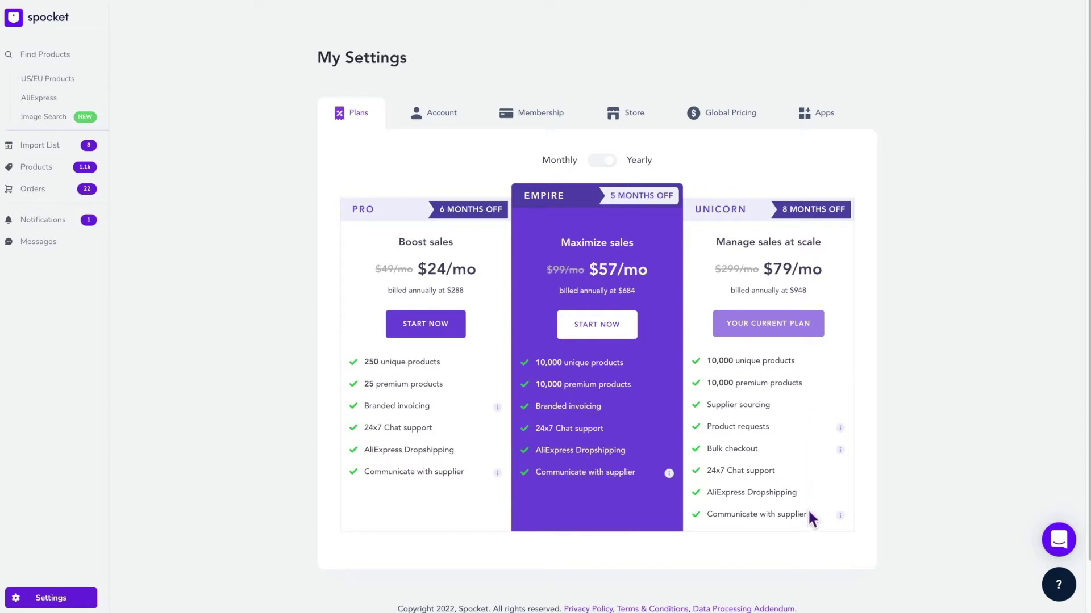
Show the Account tab with account information, the saved billing card and membership billing.
click(449, 116)
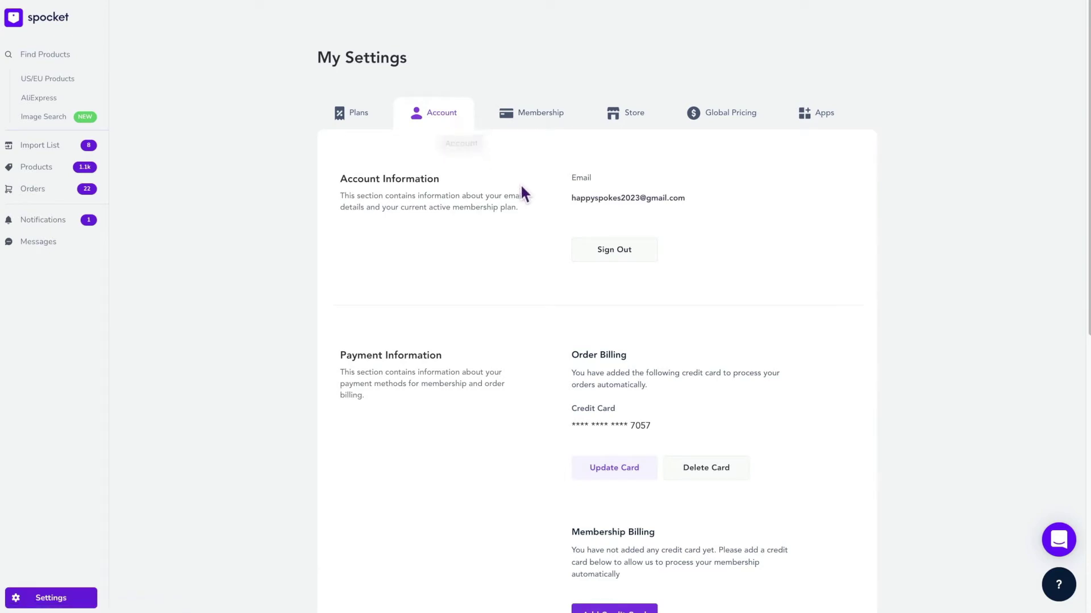
scroll(506, 303, down, 1)
scroll(507, 307, down, 1)
scroll(507, 337, down, 1)
scroll(507, 337, down, 1)
scroll(507, 337, down, 1)
scroll(507, 345, down, 5)
scroll(508, 346, down, 1)
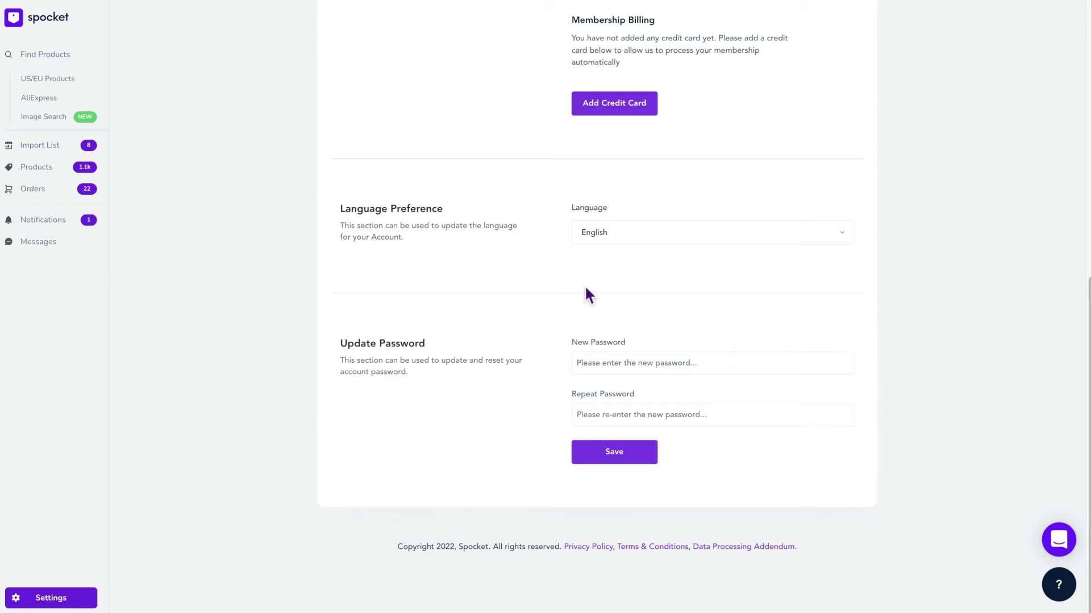
scroll(588, 295, up, 2)
scroll(598, 298, up, 1)
scroll(558, 298, up, 1)
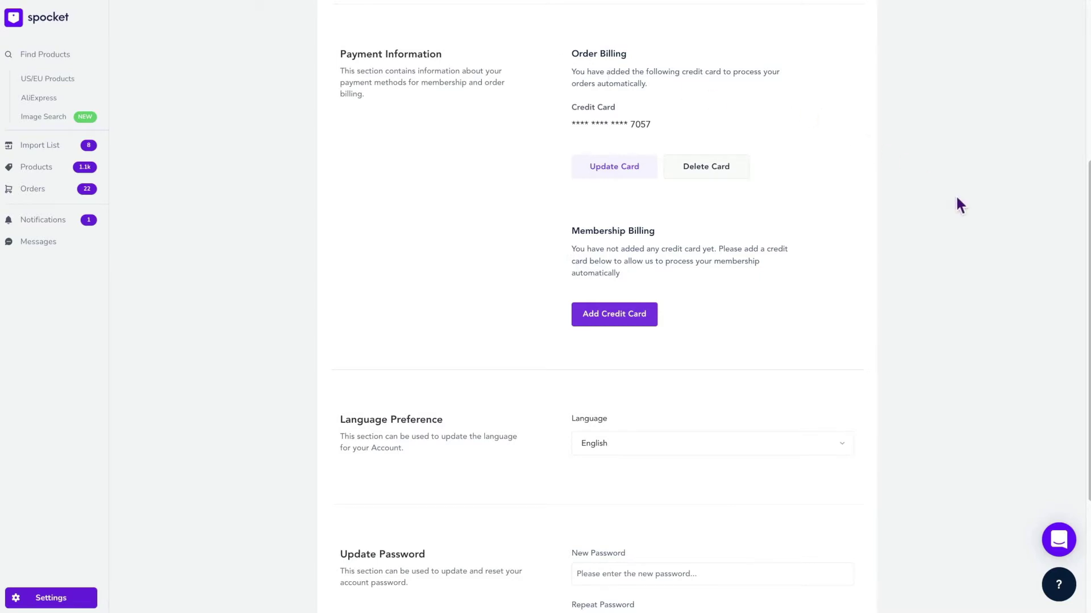
scroll(954, 204, up, 1)
scroll(954, 207, up, 1)
scroll(950, 212, up, 1)
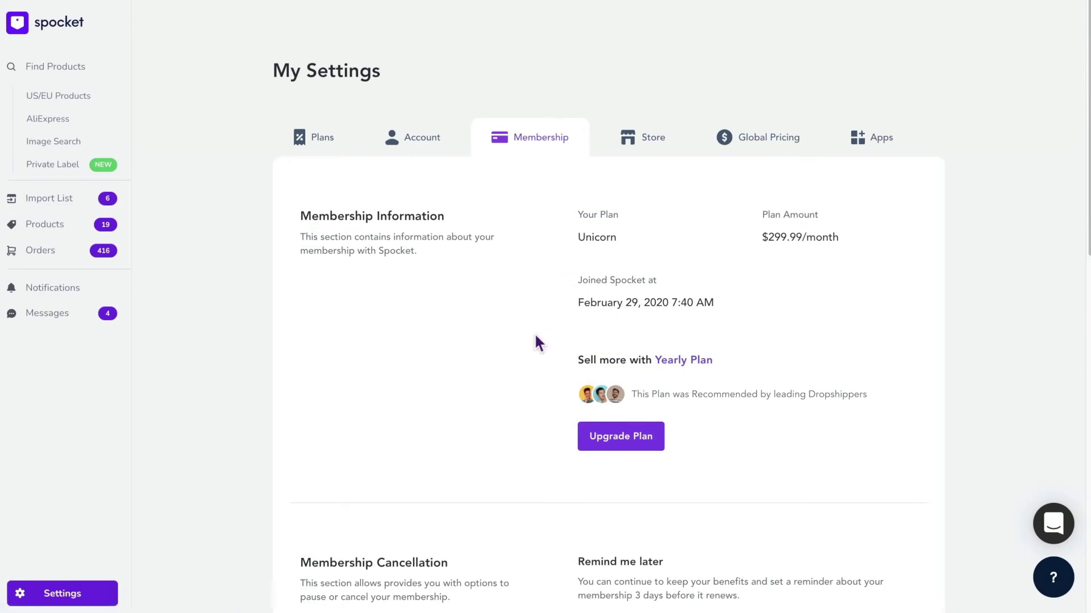
scroll(536, 341, down, 1)
scroll(525, 350, down, 2)
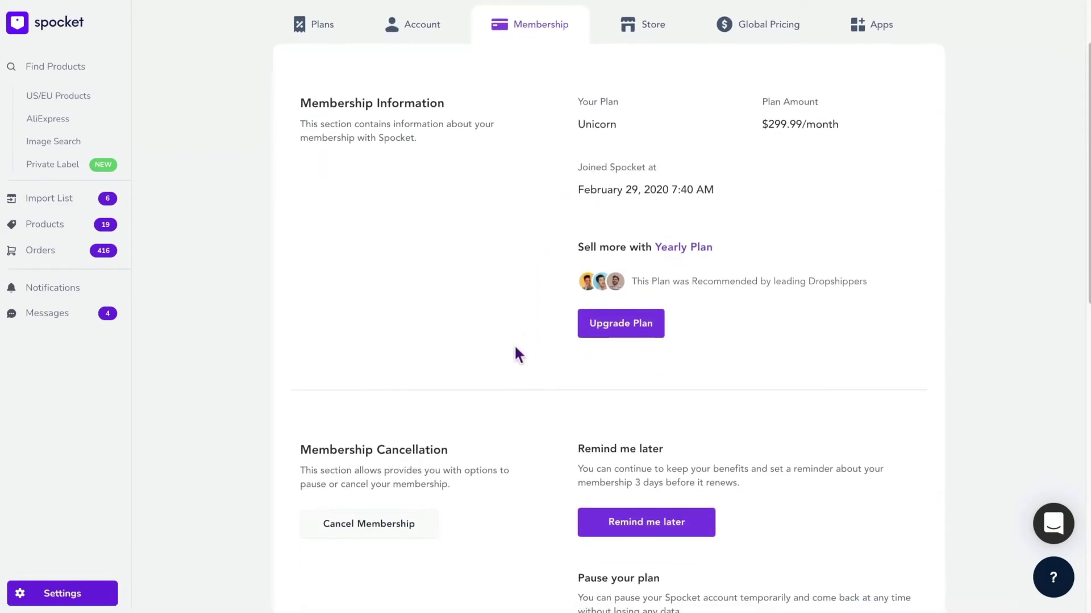
scroll(516, 348, down, 1)
scroll(514, 343, down, 1)
scroll(513, 341, down, 1)
scroll(513, 342, down, 1)
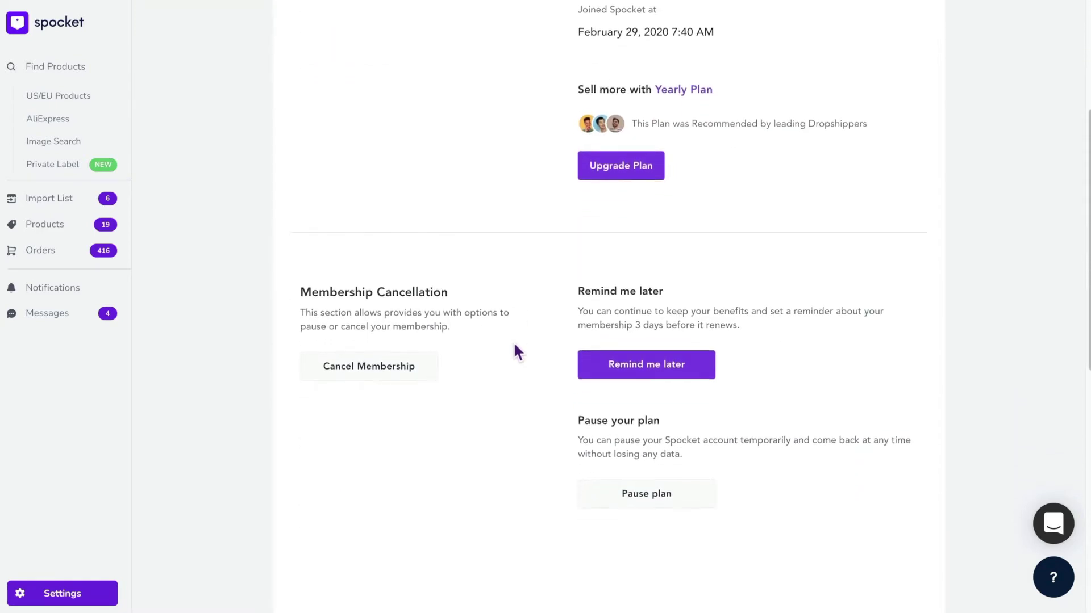
scroll(513, 342, down, 1)
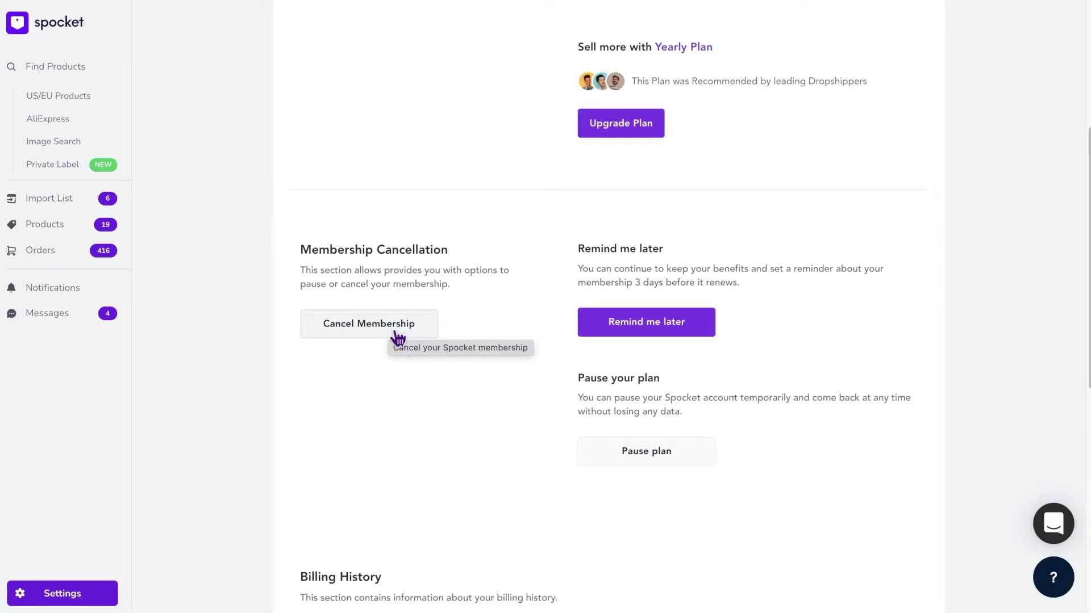
scroll(479, 390, down, 1)
scroll(573, 393, down, 3)
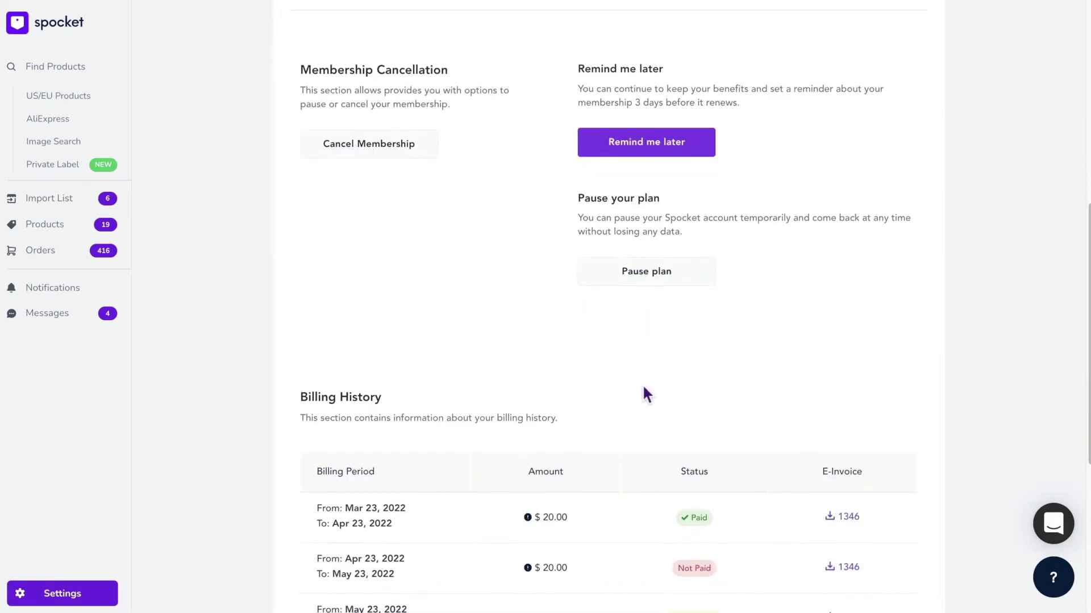
scroll(645, 395, down, 1)
scroll(664, 389, down, 4)
scroll(750, 362, down, 1)
scroll(780, 371, down, 1)
scroll(787, 397, down, 1)
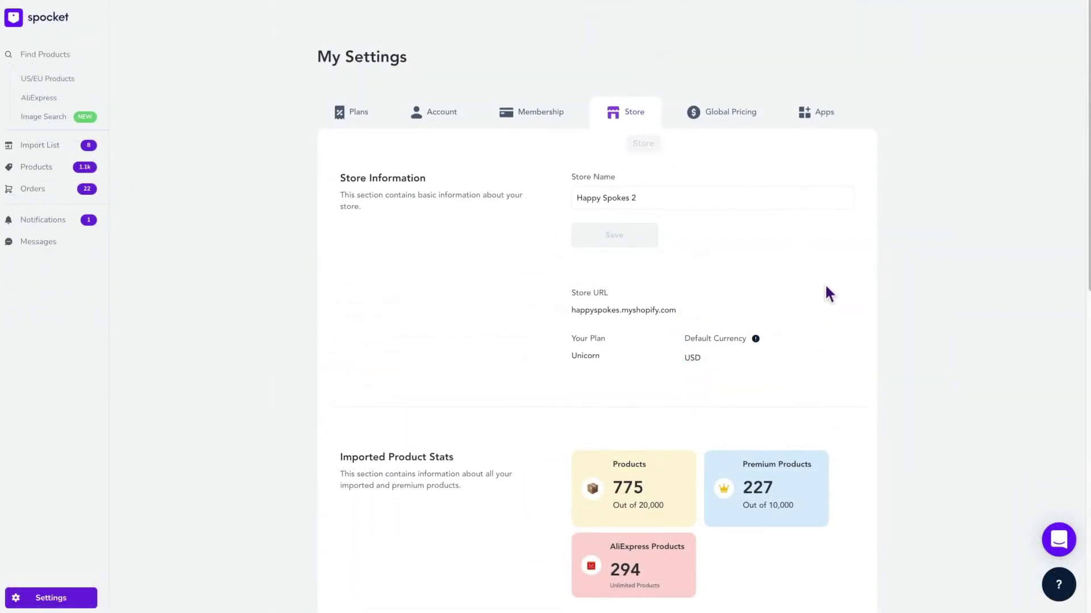
scroll(824, 285, down, 1)
scroll(799, 302, down, 1)
scroll(823, 323, down, 2)
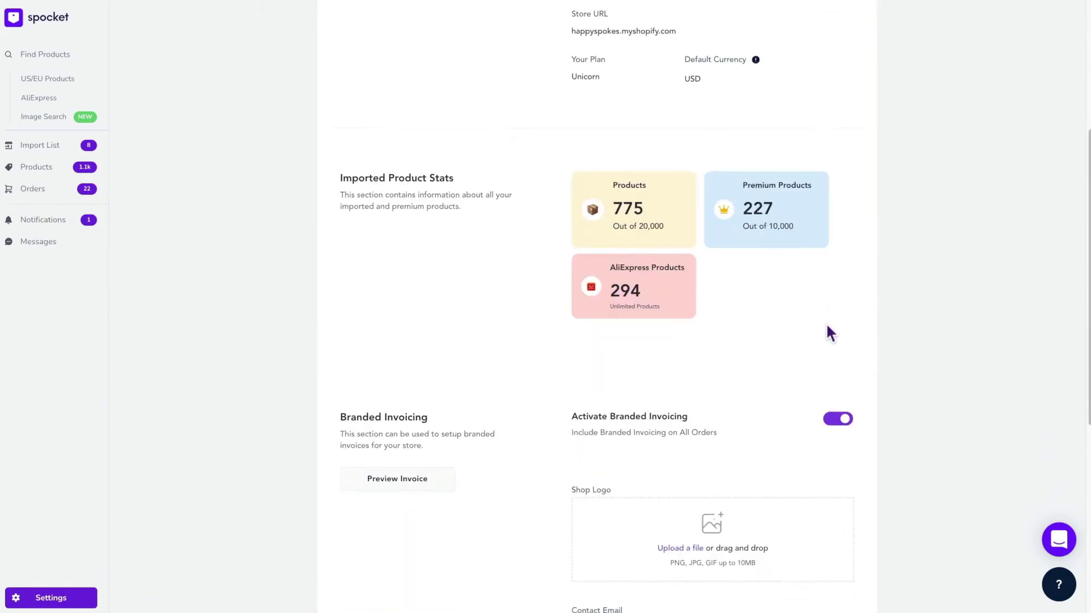
scroll(845, 343, down, 2)
scroll(865, 366, down, 2)
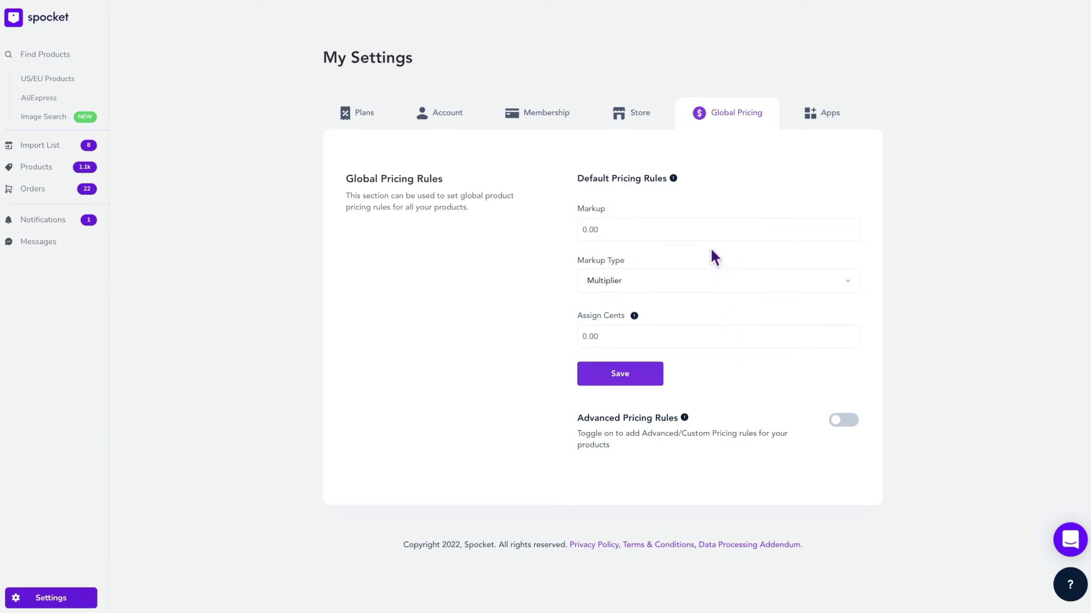
Save a 50 Percent markup with 0.99 cents, then enable Advanced Pricing Rules.
mouse_move(718, 229)
click(583, 230)
text(5)
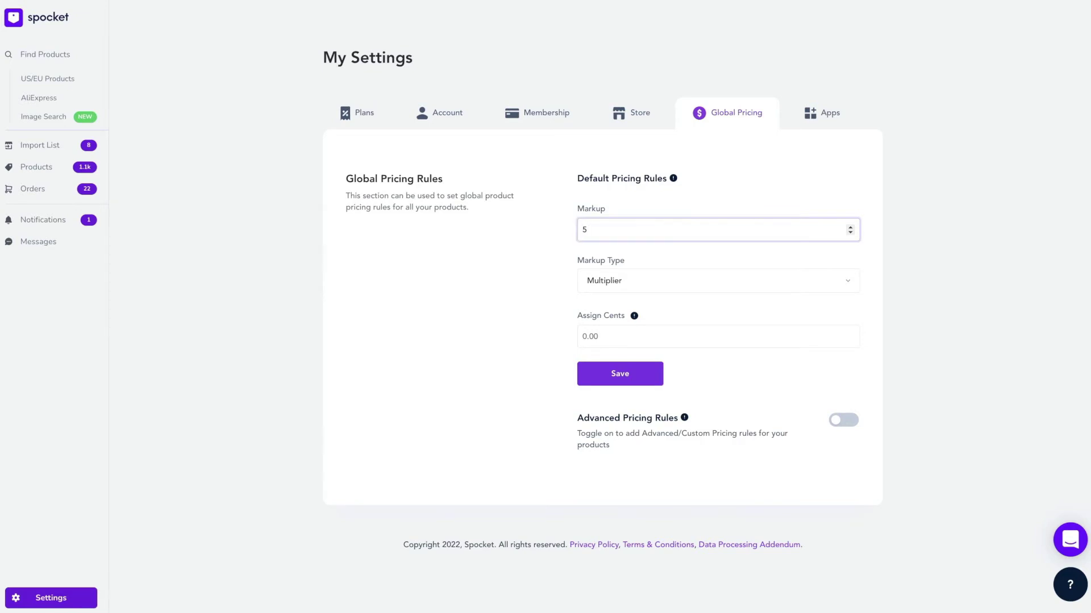
text(0)
click(691, 286)
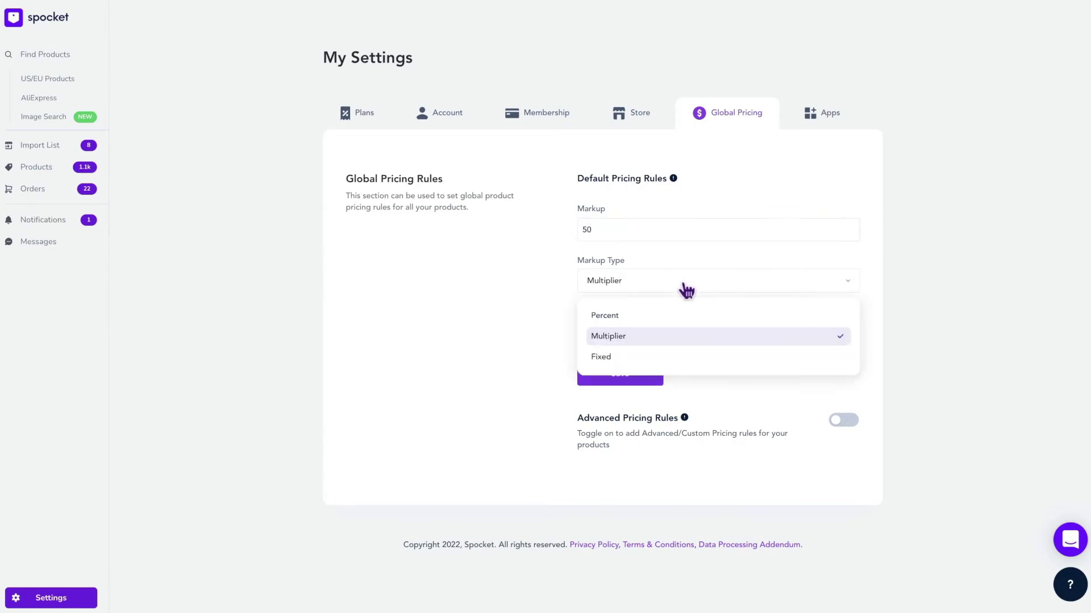
click(677, 317)
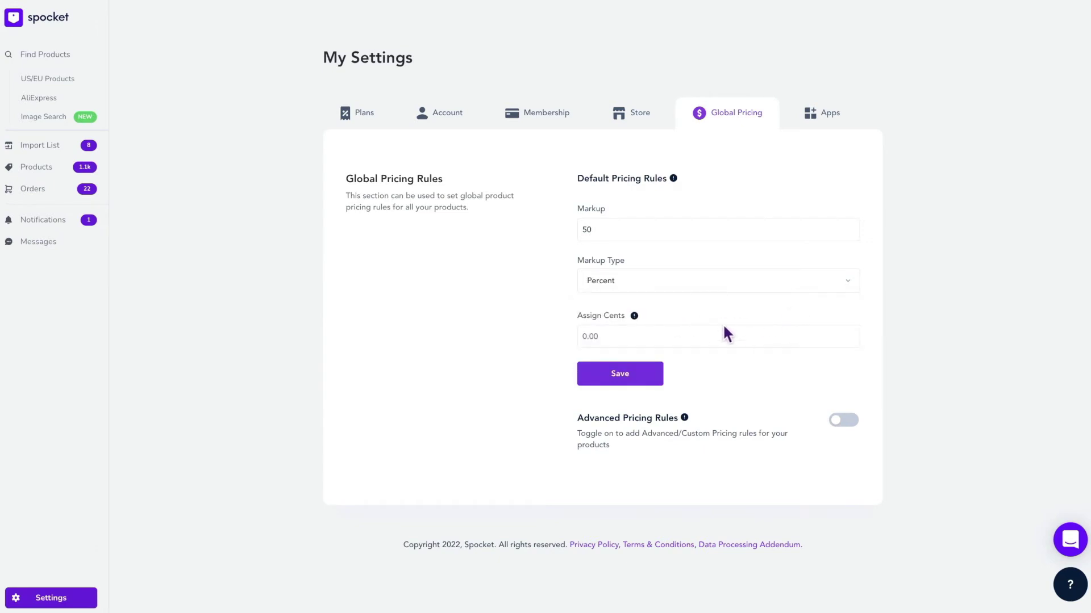
click(705, 336)
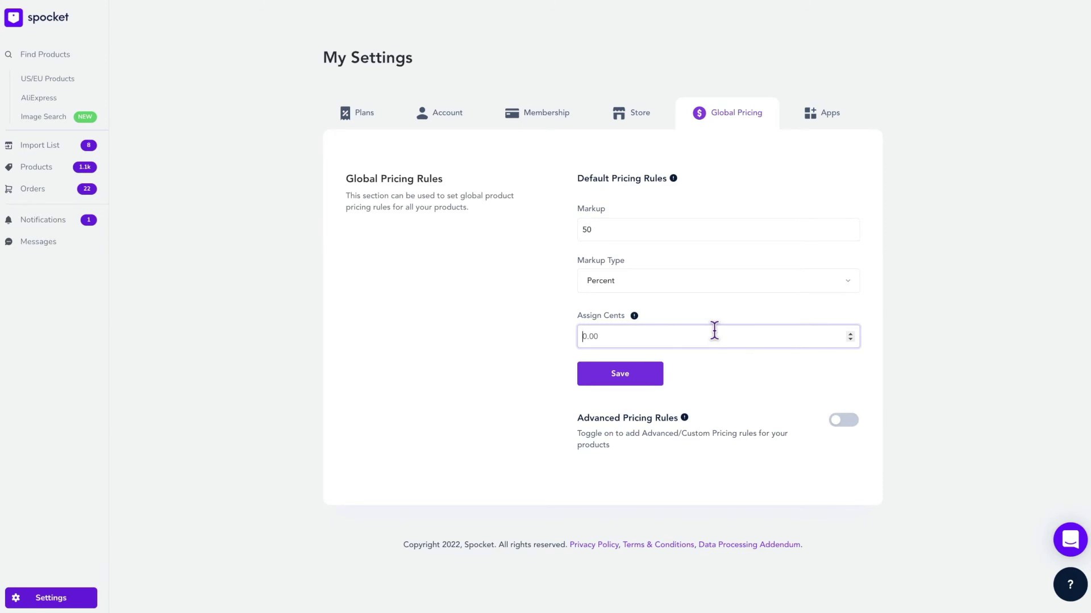
text(0.)
text(99)
click(629, 376)
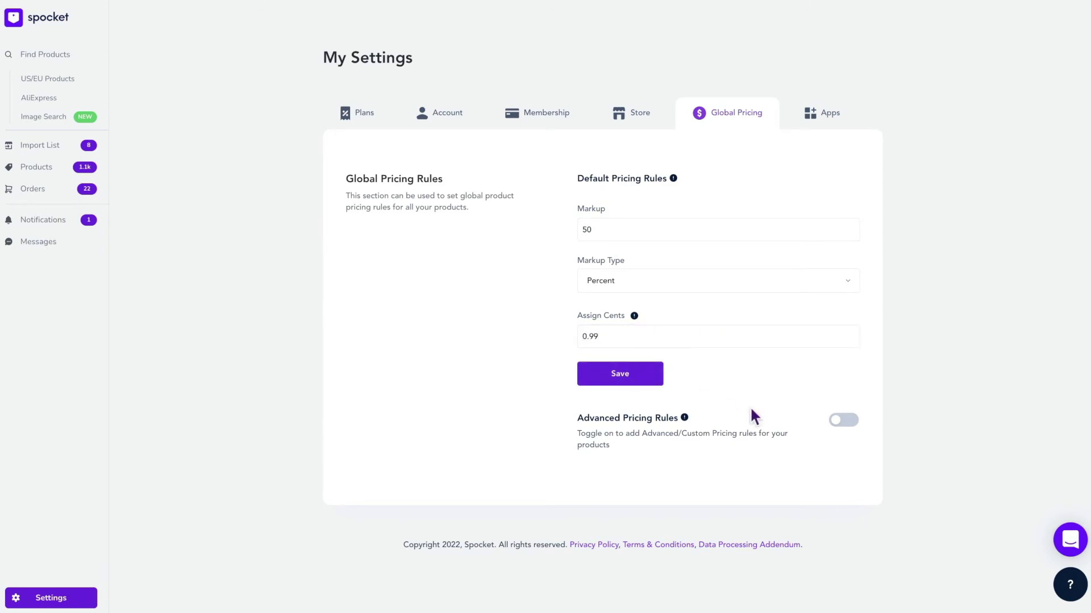
click(844, 423)
scroll(928, 440, down, 1)
scroll(915, 439, down, 1)
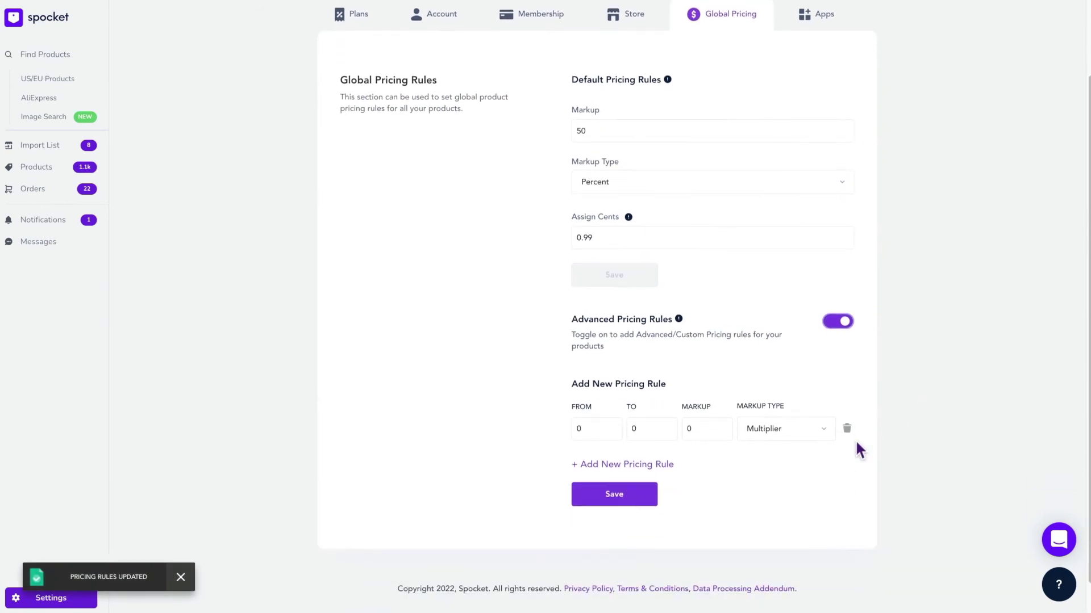
scroll(855, 440, down, 1)
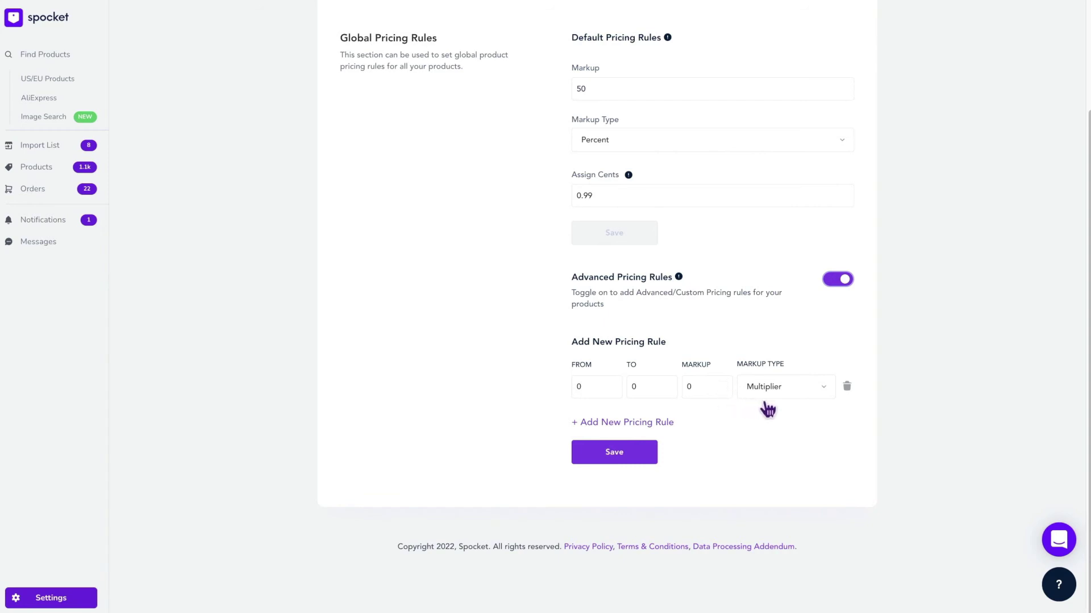
scroll(771, 405, up, 1)
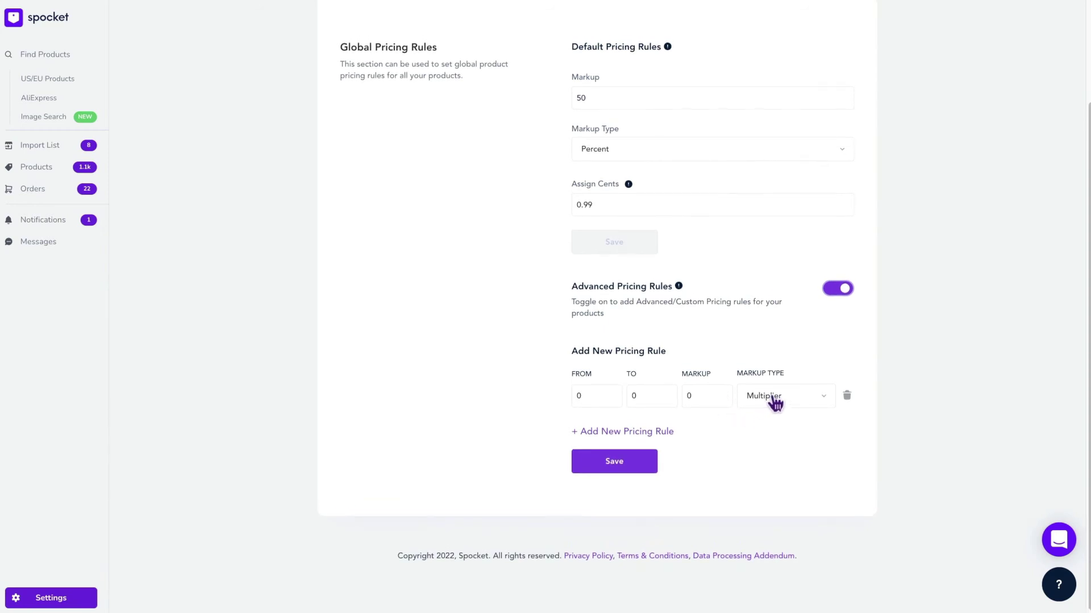
scroll(774, 404, up, 1)
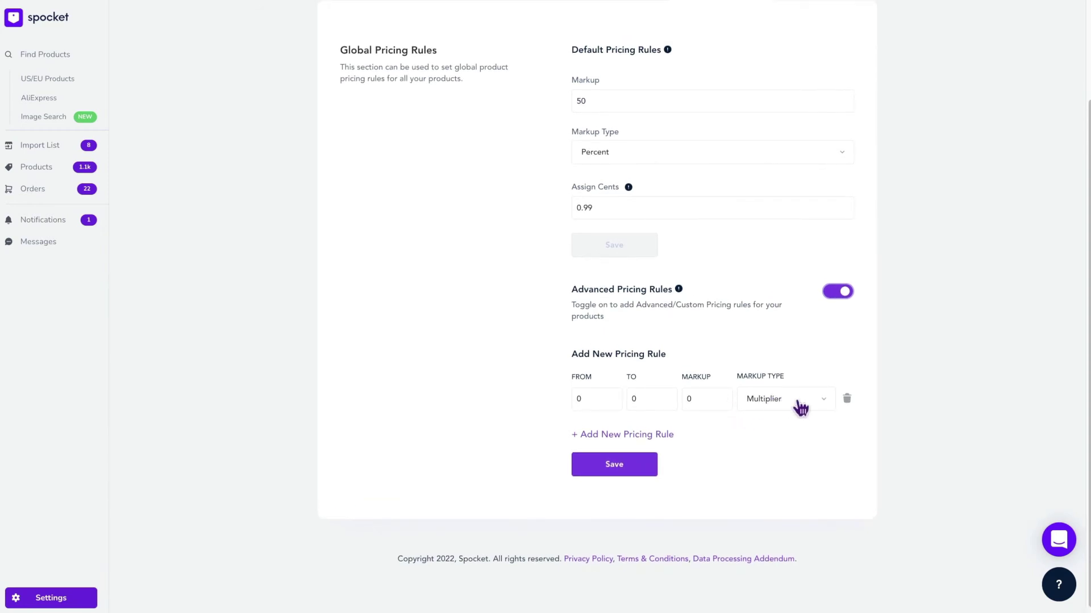
scroll(941, 400, up, 2)
scroll(943, 397, up, 1)
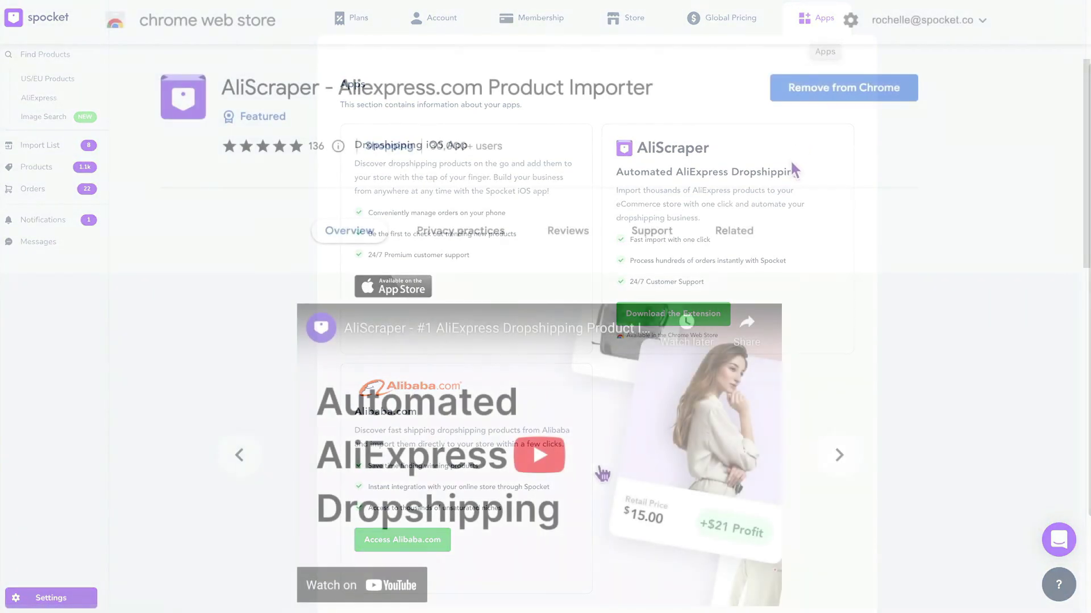
Play the AliScraper overview video on its Chrome Web Store listing.
click(528, 458)
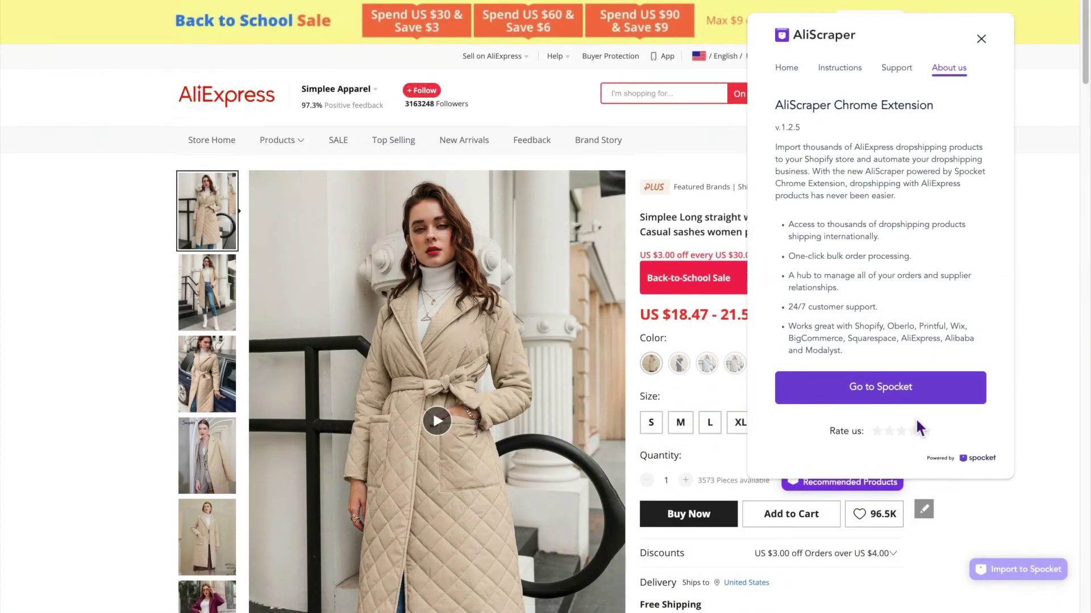
From AliScraper's Home view, import the Simplee coat into the Spocket import list.
click(786, 82)
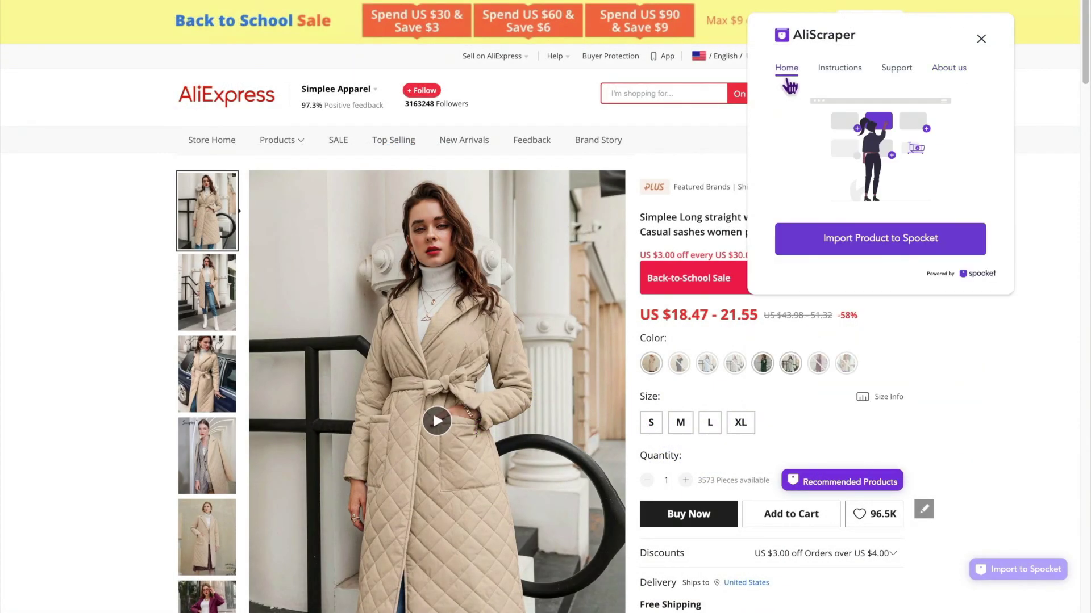
click(899, 238)
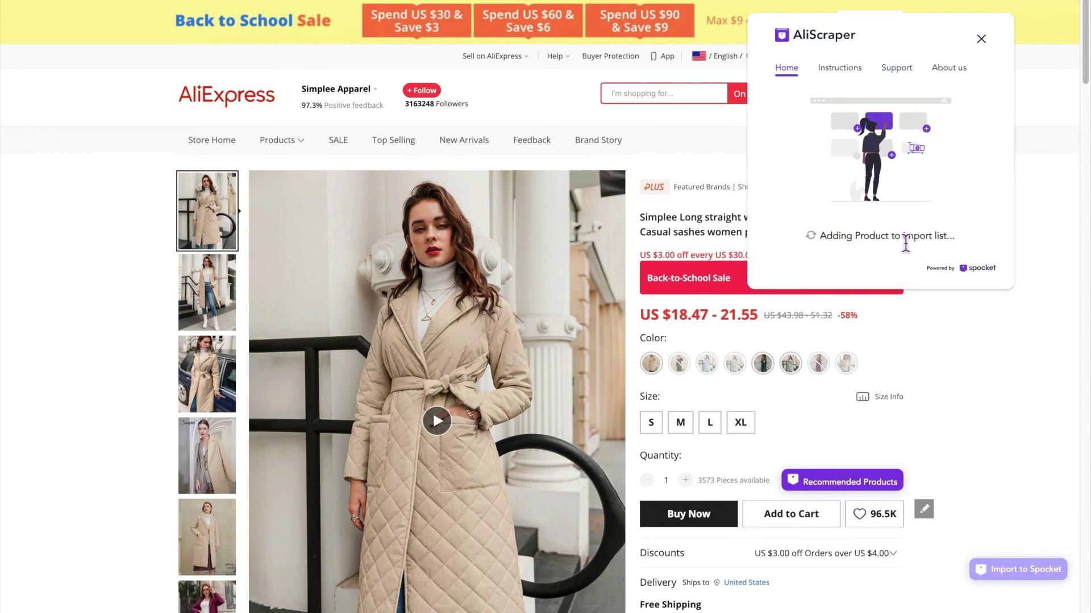